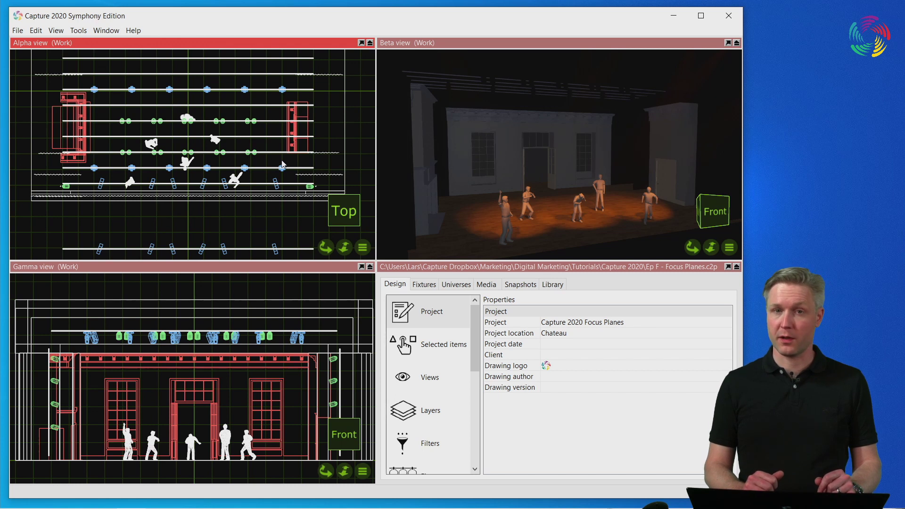
Step: Drag a Focus Plane from the built-in library's Visualization items onto the stage in the Alpha view
left_click(552, 285)
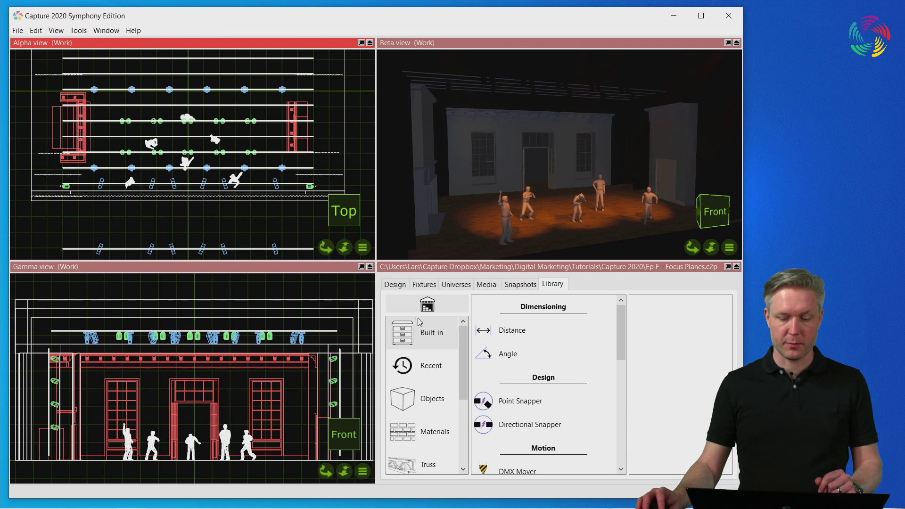
left_click_drag(619, 347, 624, 469)
left_click(553, 462)
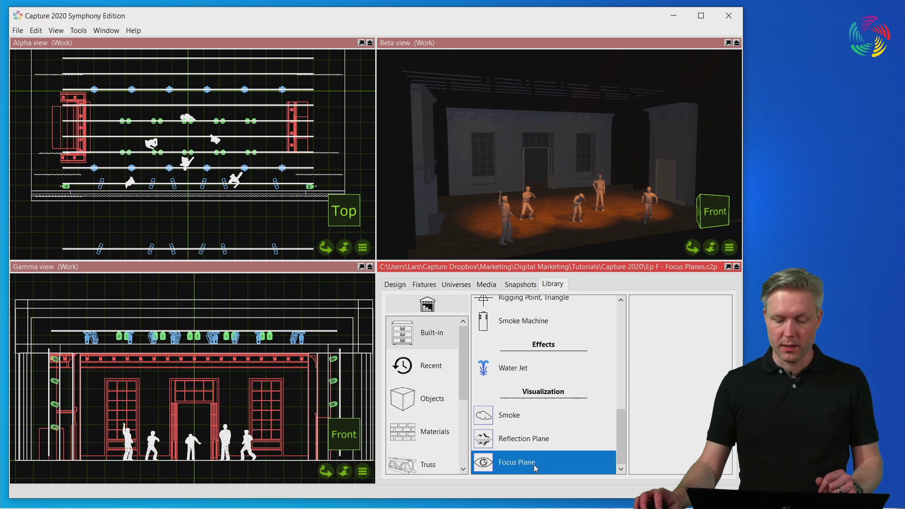
left_click_drag(535, 465, 190, 134)
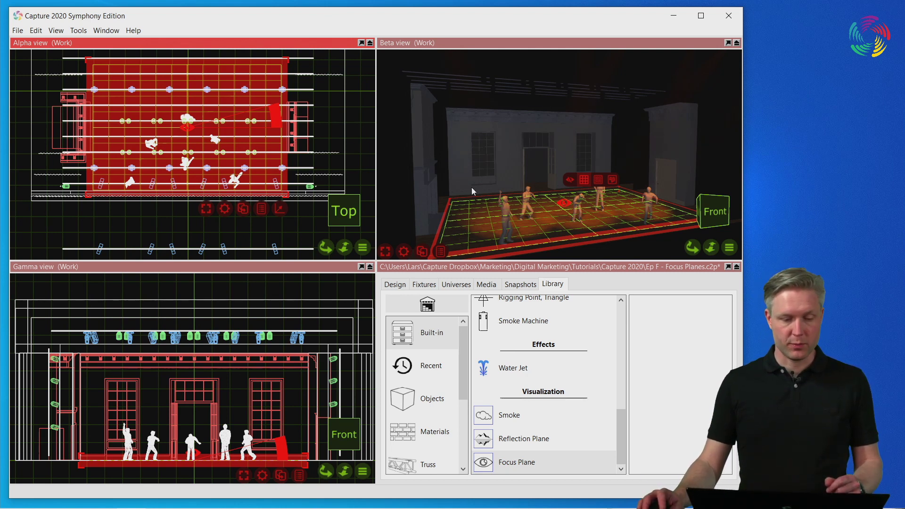
Step: Select the focus plane and lift it above the stage floor in the Gamma front view
left_click(323, 135)
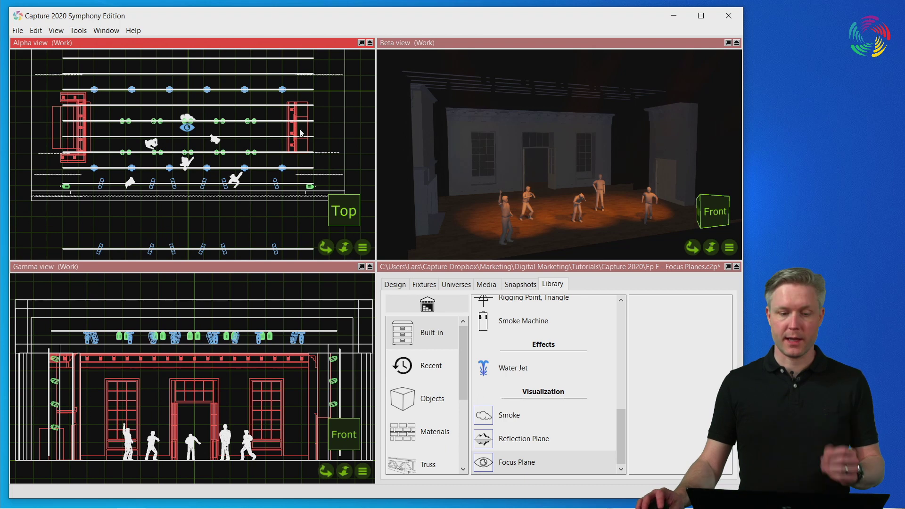
scroll(187, 130, "up", 5)
scroll(187, 130, "up", 1)
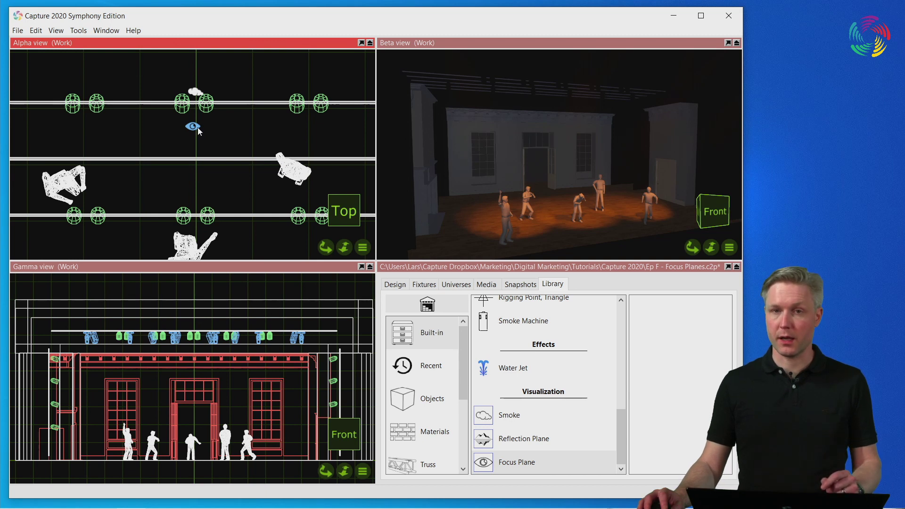
left_click(197, 128)
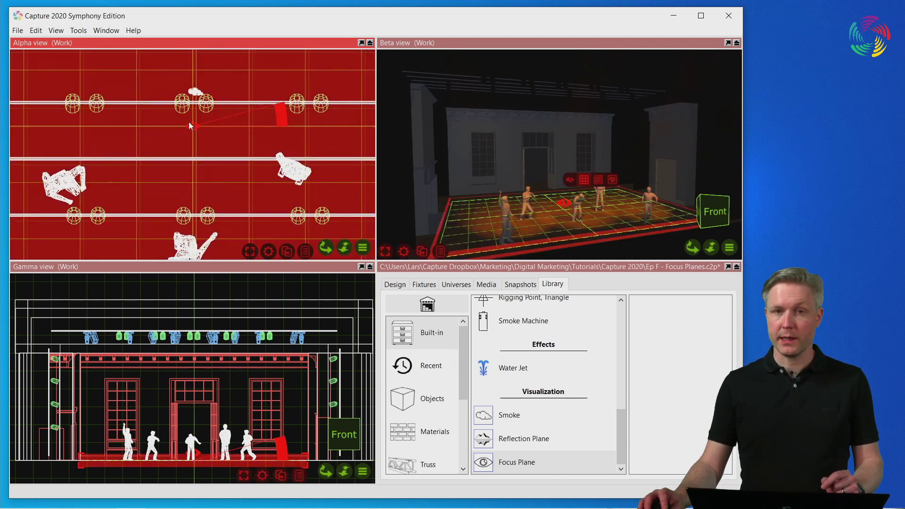
scroll(194, 134, "down", 5)
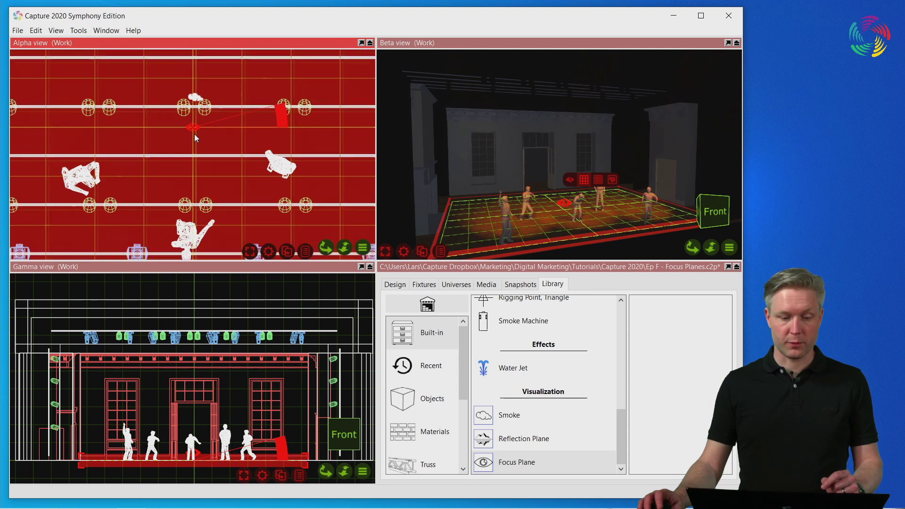
scroll(191, 144, "down", 3)
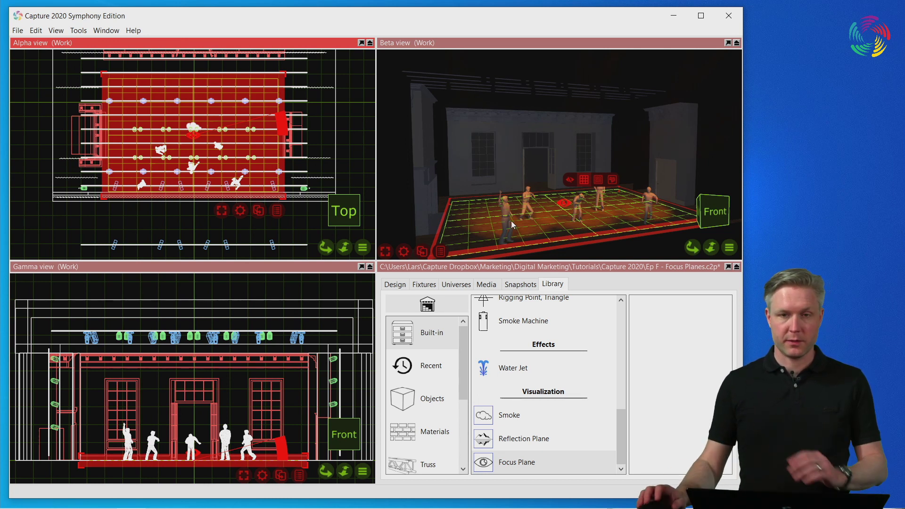
scroll(191, 458, "up", 3)
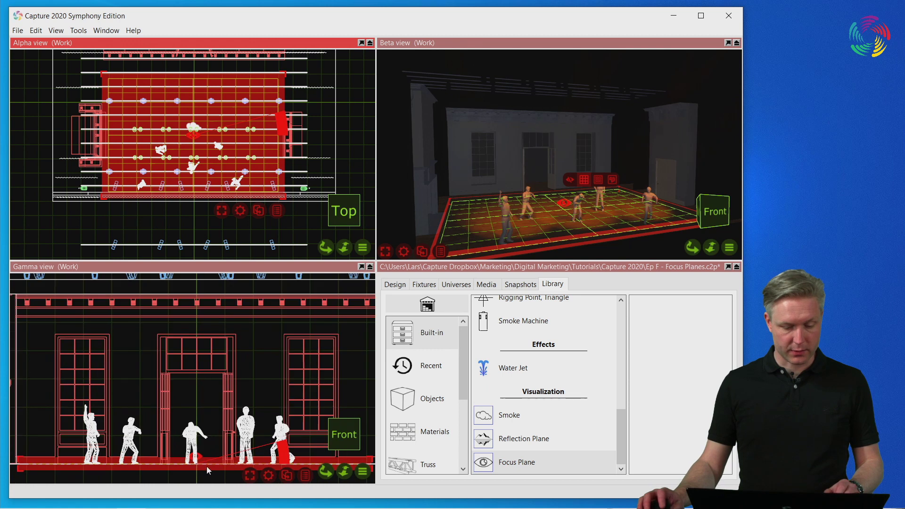
left_click_drag(207, 466, 204, 436)
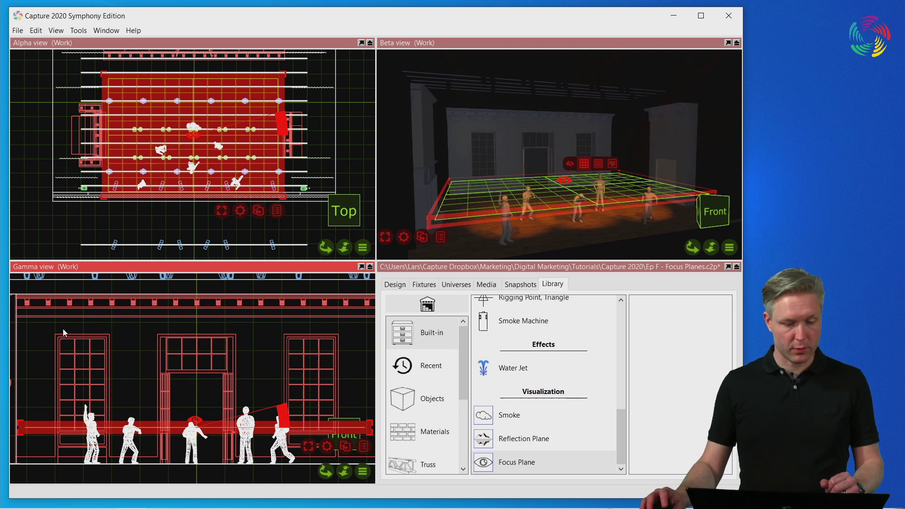
Step: Raise the fixture's dimmer to 63% and aim its spotlight at a point on the focus plane
left_click(115, 245)
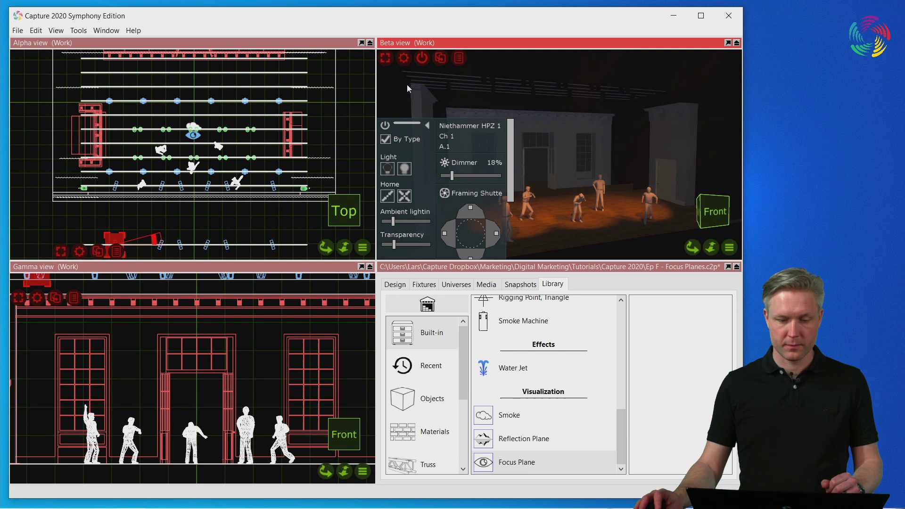
left_click_drag(451, 179, 478, 177)
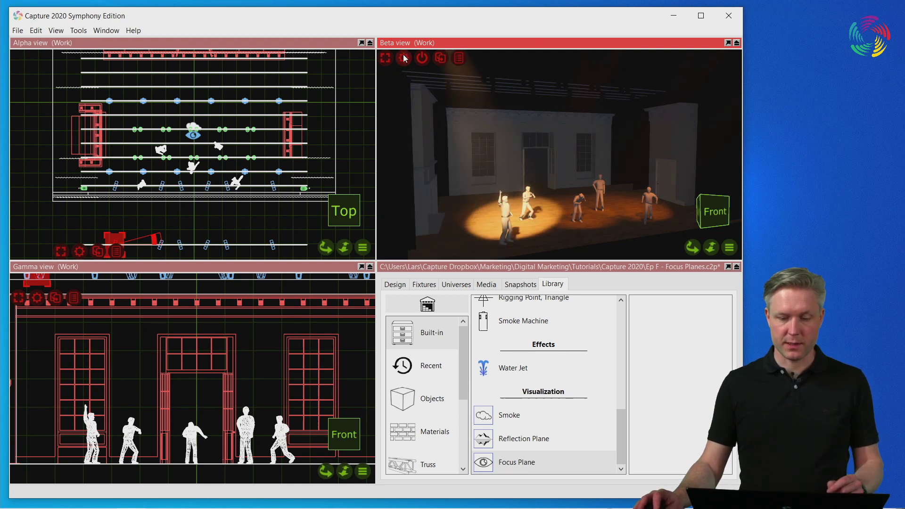
left_click(405, 58)
left_click(470, 148)
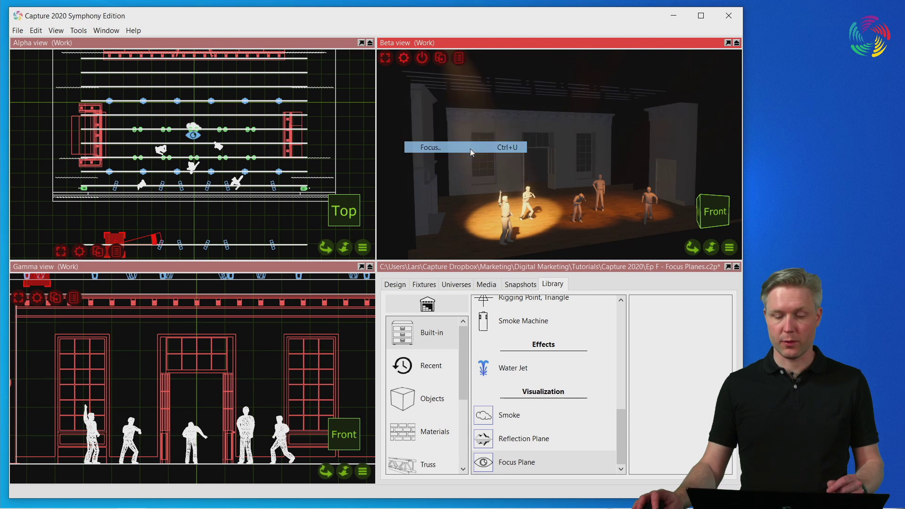
left_click_drag(493, 158, 493, 161)
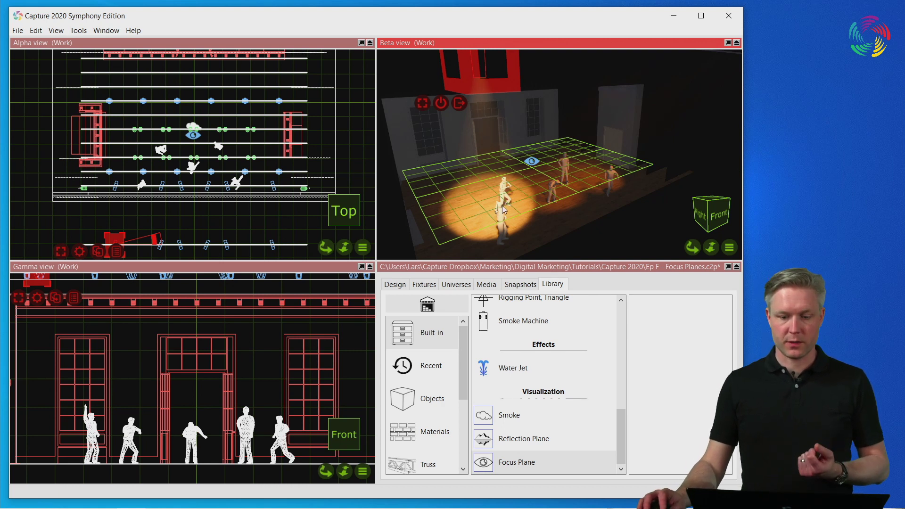
left_click(501, 206)
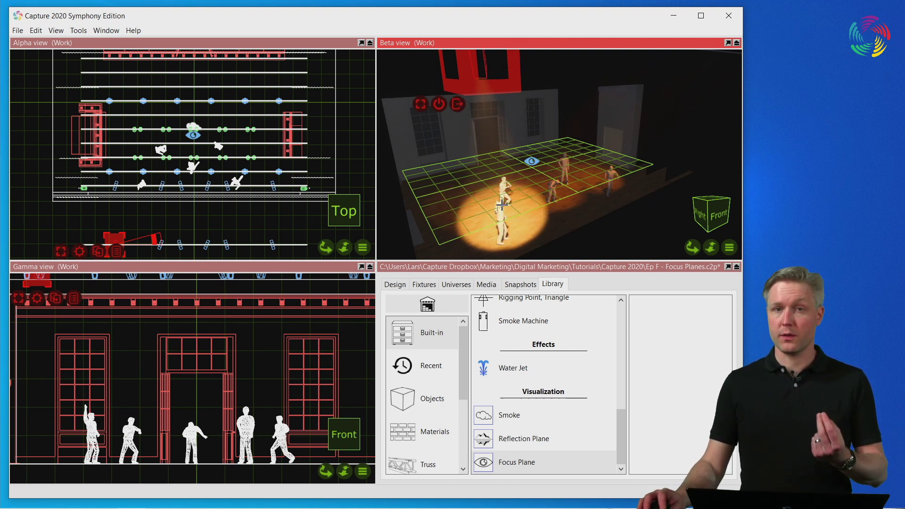
mouse_move(501, 205)
left_mouse_down()
mouse_move(544, 185)
mouse_move(492, 198)
mouse_move(529, 181)
mouse_move(498, 189)
left_mouse_up()
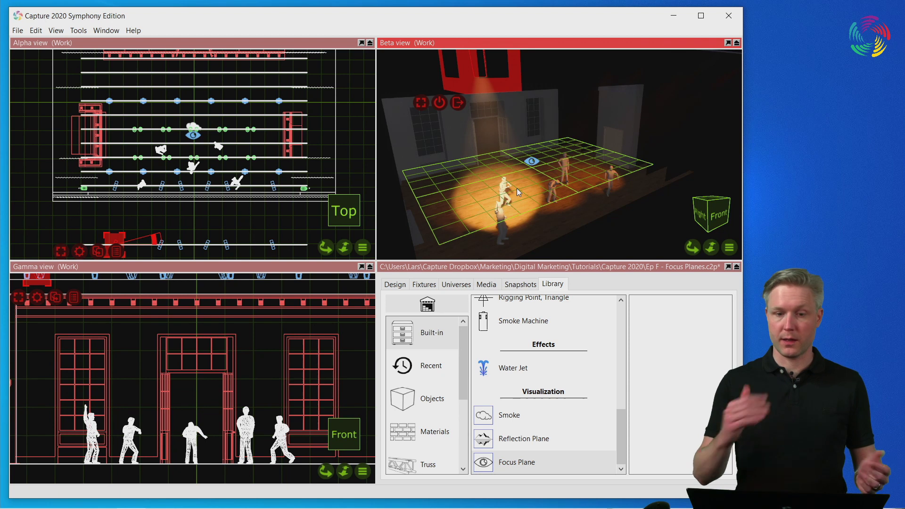
Step: Move the focus plane toward the front-right of the stage
left_click(530, 163)
left_click_drag(521, 170, 591, 216)
right_click_drag(617, 221, 598, 226)
scroll(265, 225, "down", 3)
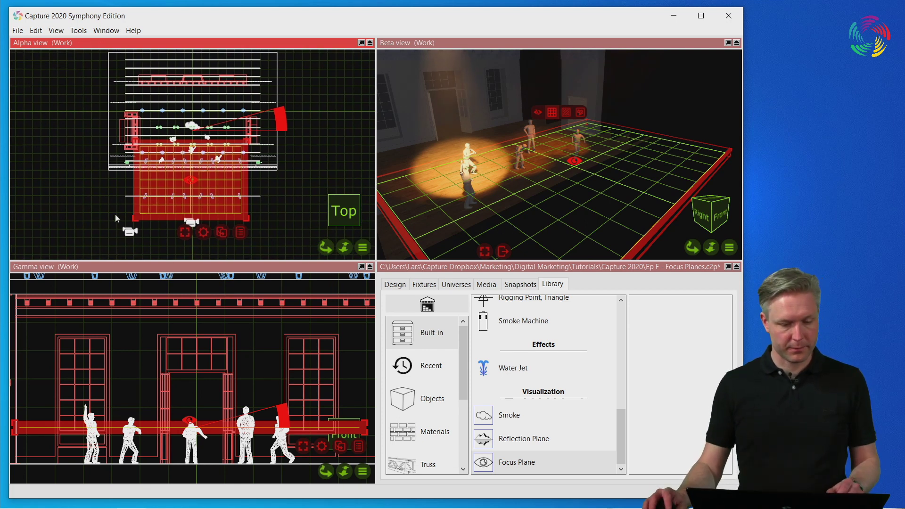
scroll(130, 193, "up", 4)
Step: Focus the fixture's spotlight on the leftmost performer
left_click(145, 205)
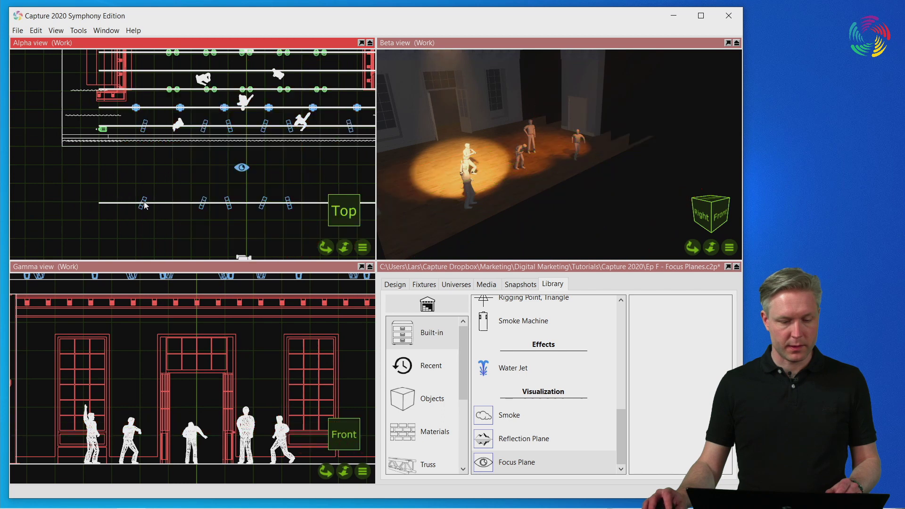
left_click(143, 201)
right_click(405, 59)
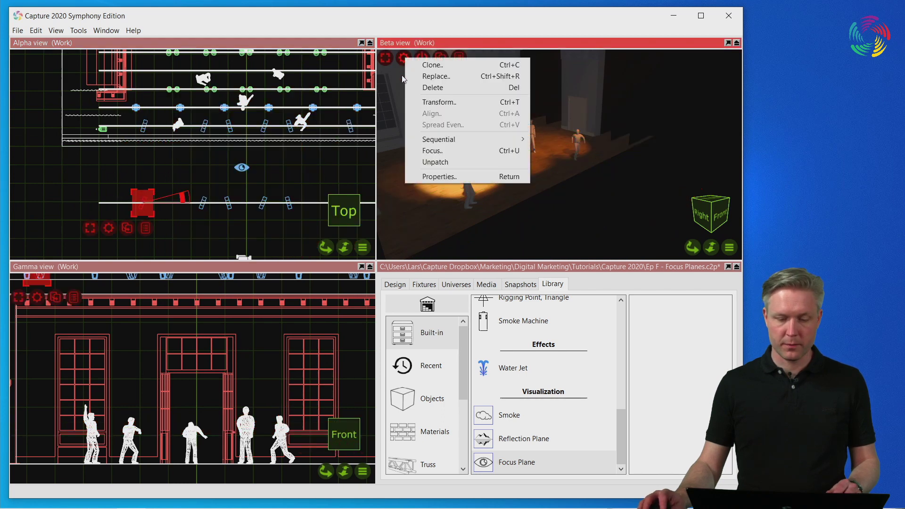
left_click(446, 149)
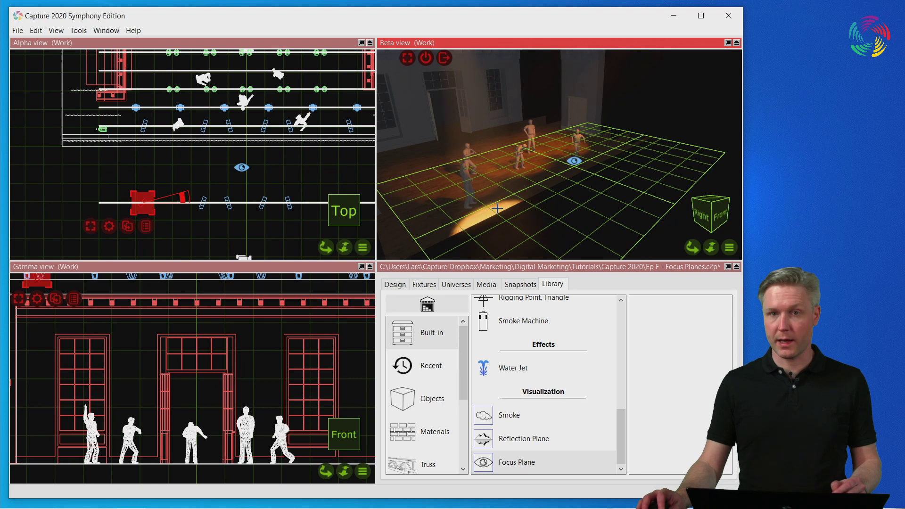
left_click(541, 228)
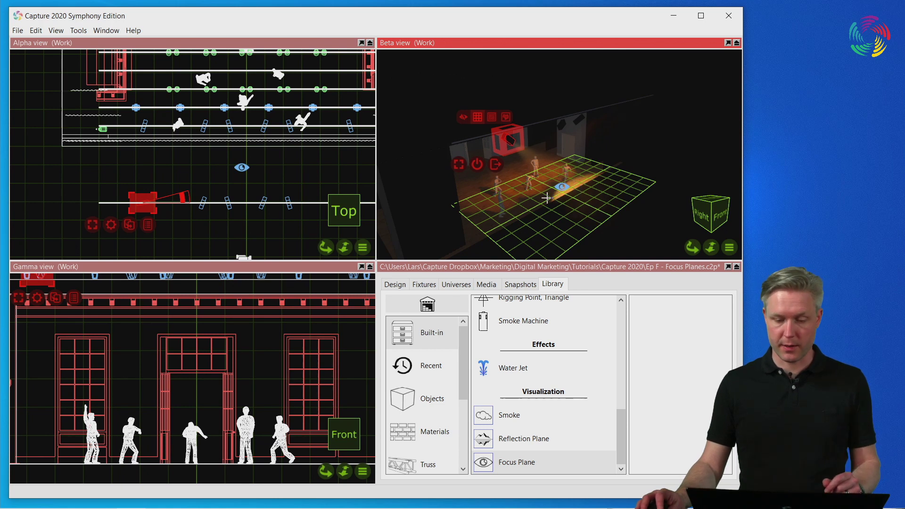
left_click(501, 196)
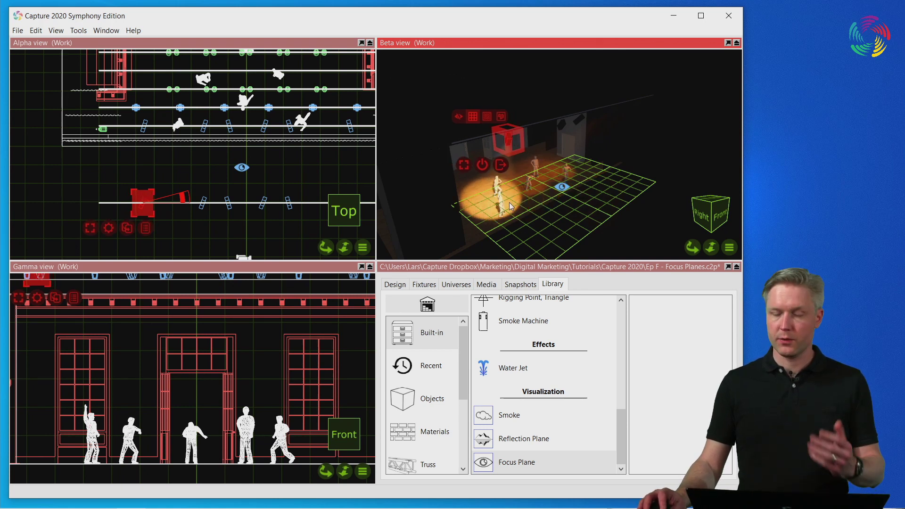
Step: Move the focus plane back upstage over the performer area
left_click(562, 187)
left_click_drag(574, 201, 518, 174)
mouse_move(519, 175)
right_mouse_down()
mouse_move(476, 183)
mouse_move(526, 180)
right_mouse_up()
scroll(527, 181, "up", 6)
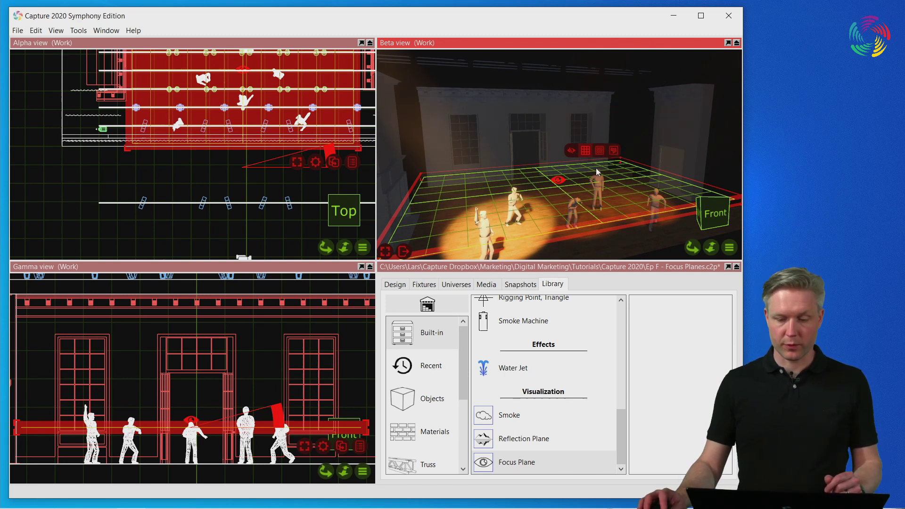
Step: Hide the focus plane grid in the 3D view, then show it again
left_click(143, 210)
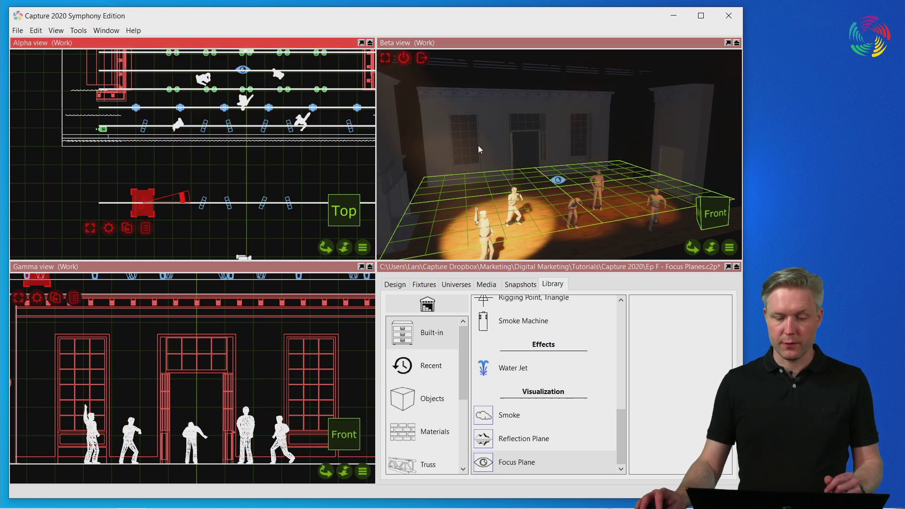
scroll(536, 184, "down", 5)
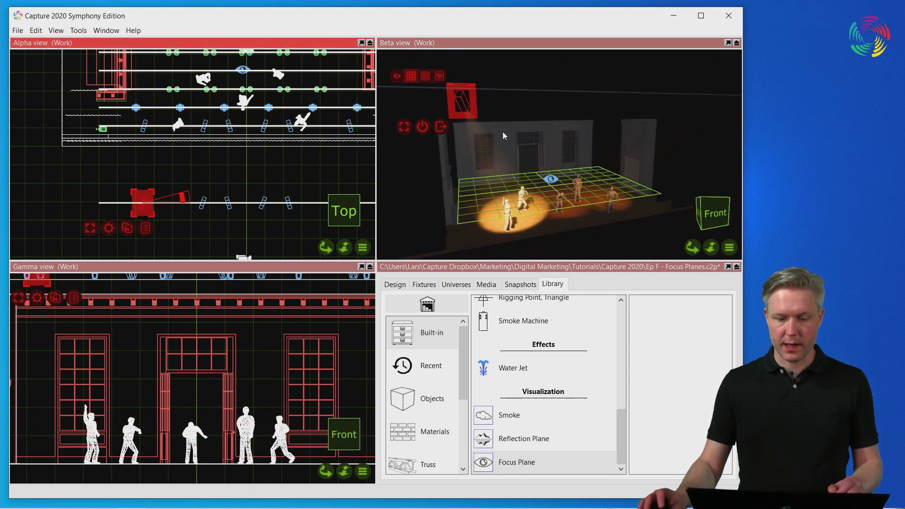
left_click(398, 77)
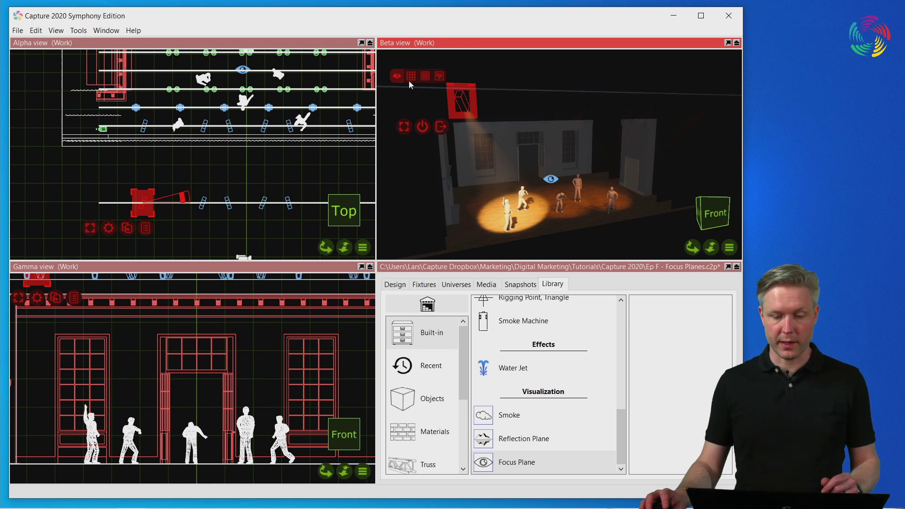
left_click(412, 81)
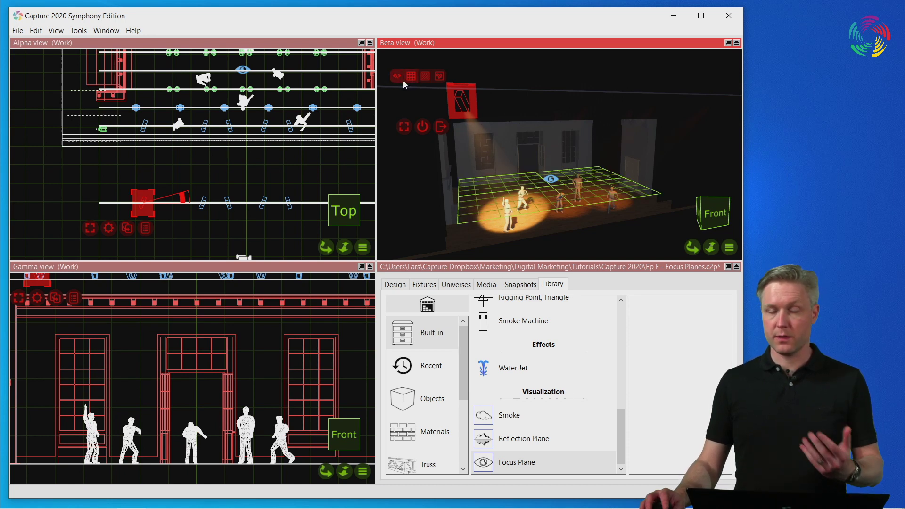
Step: Turn on focus-plane blur and the illuminance heatmap in the Beta view
scroll(540, 200, "up", 1)
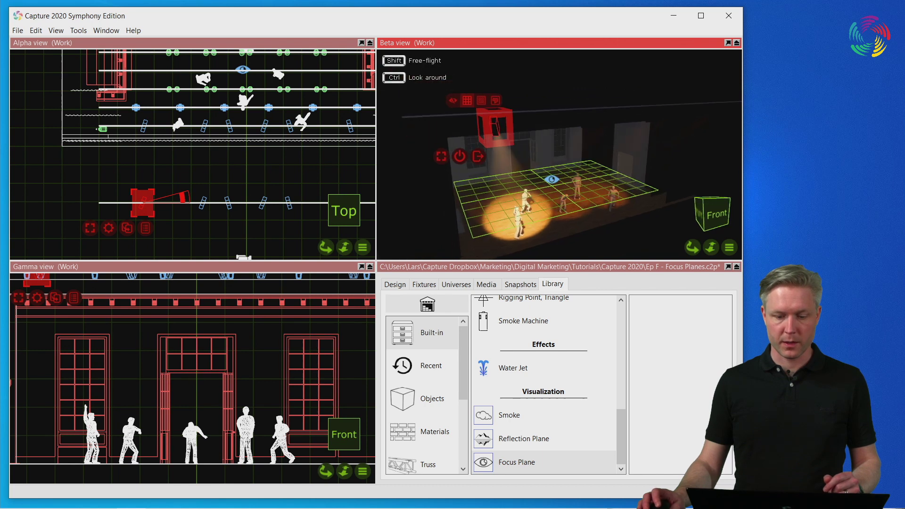
scroll(540, 198, "up", 1)
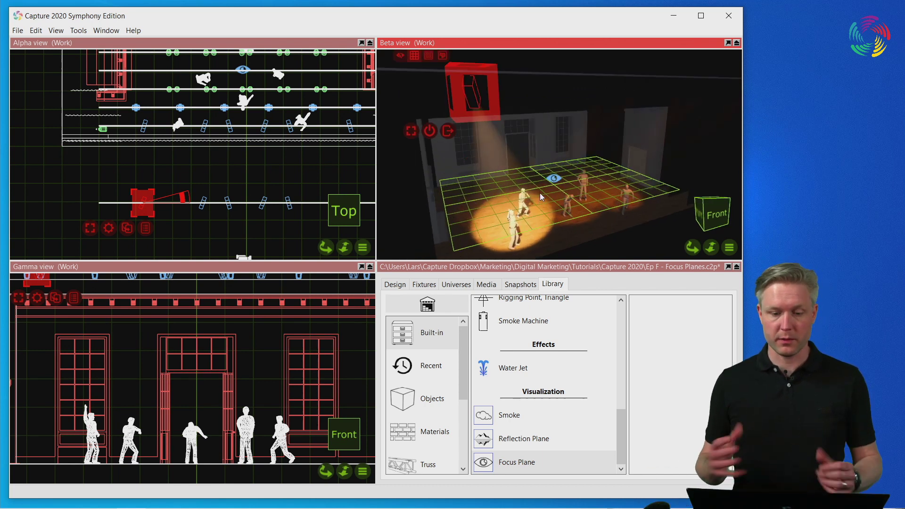
left_click(428, 56)
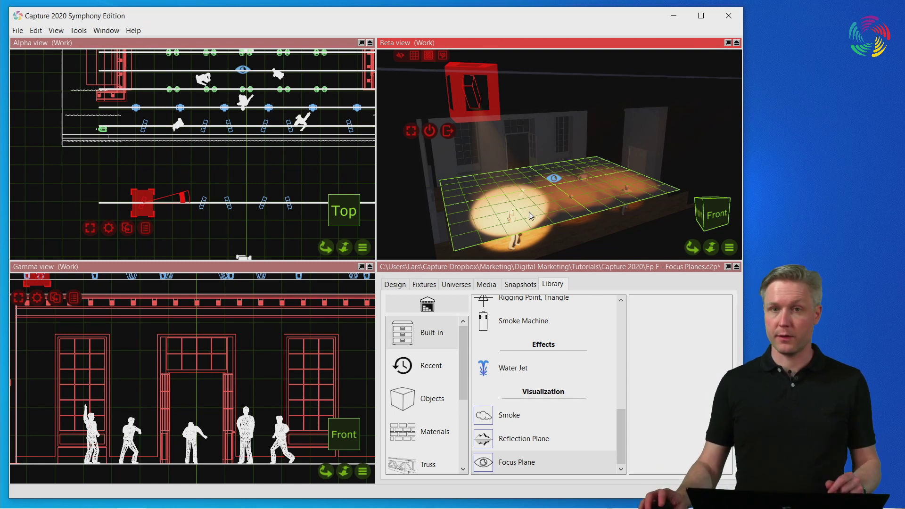
left_click(442, 56)
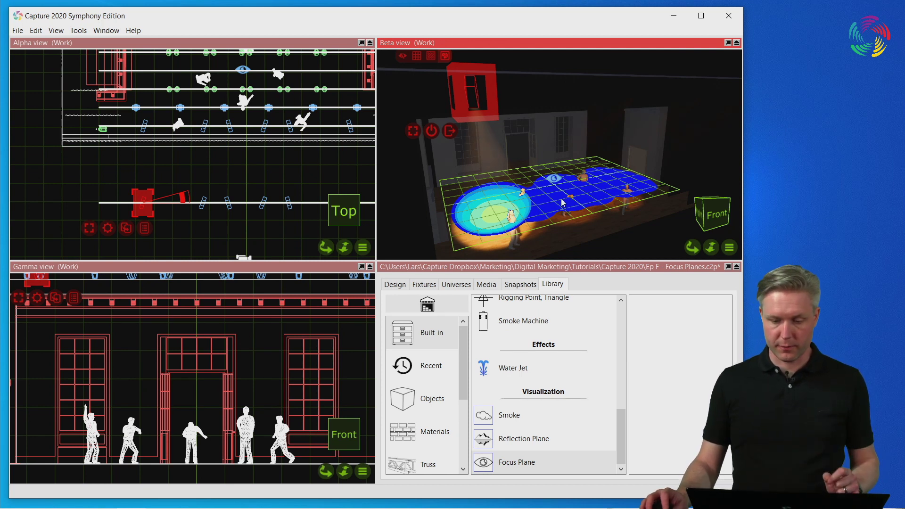
Step: Set the focus plane's width to 8 m and shift it left on the stage
left_click(553, 180)
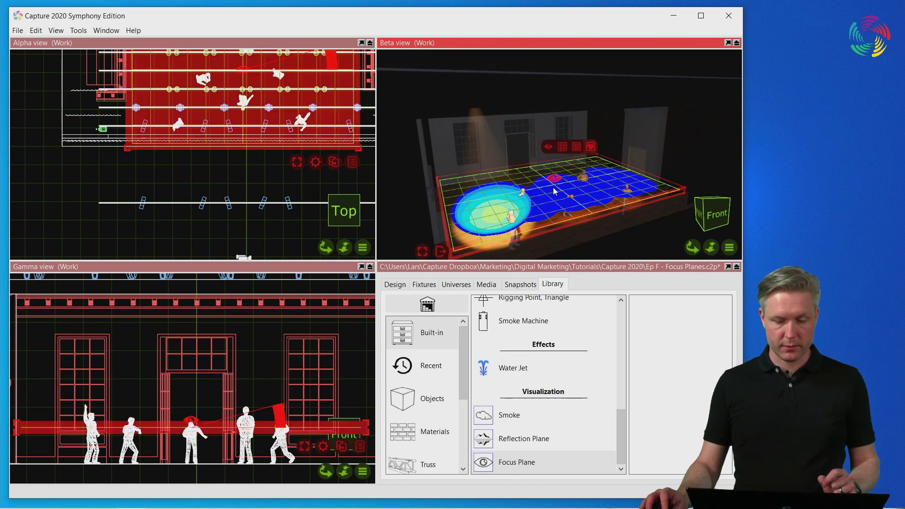
left_click(395, 285)
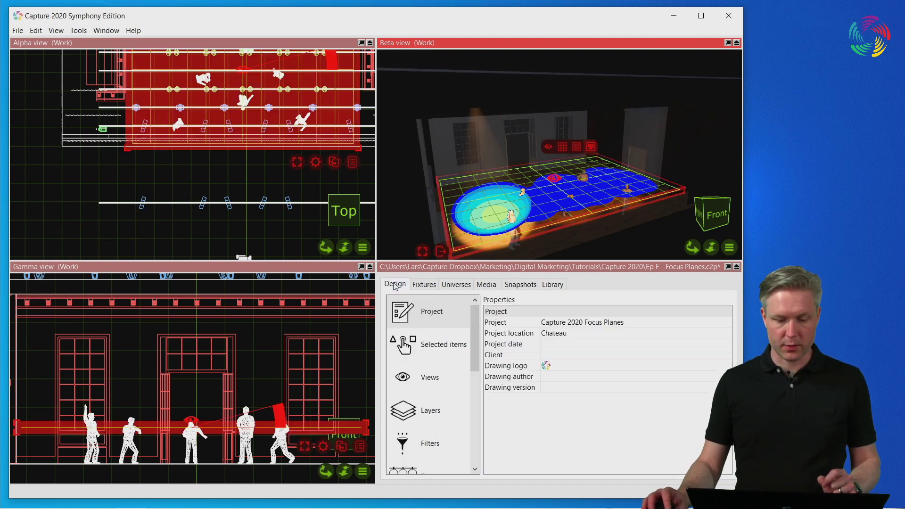
left_click(437, 340)
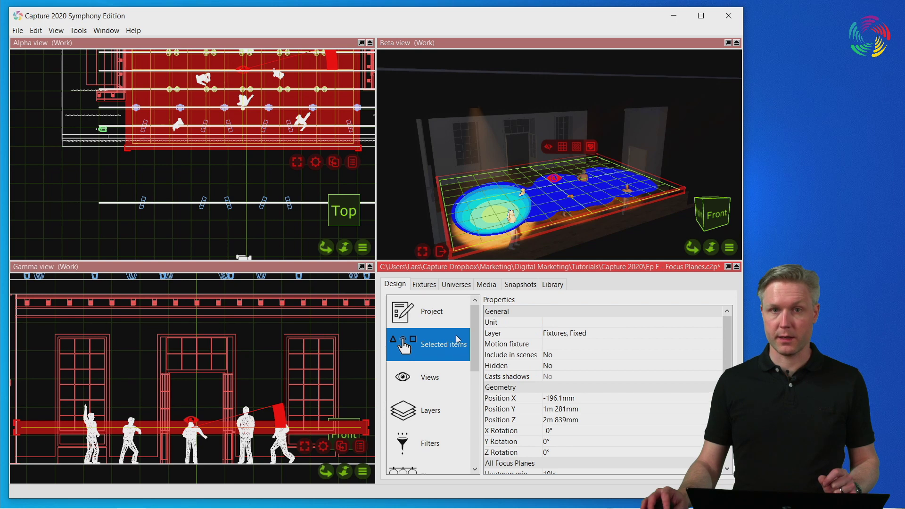
scroll(636, 424, "down", 3)
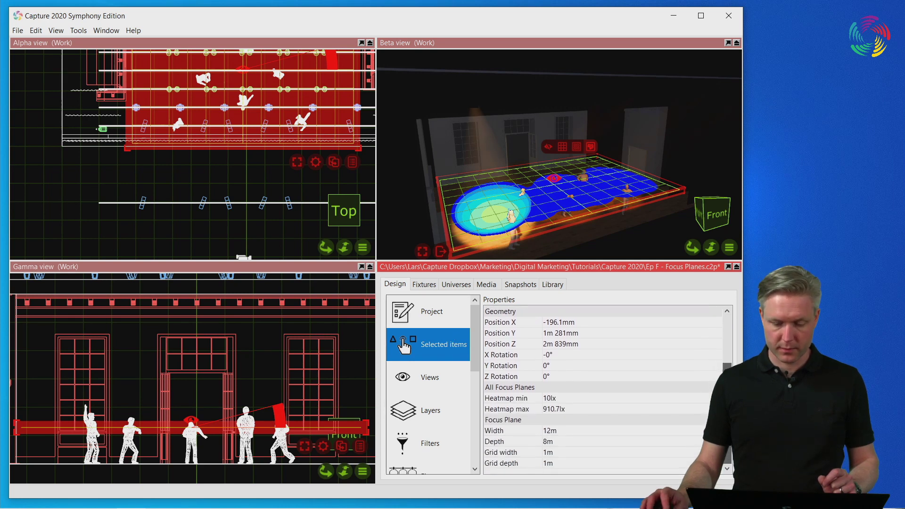
left_click(607, 431)
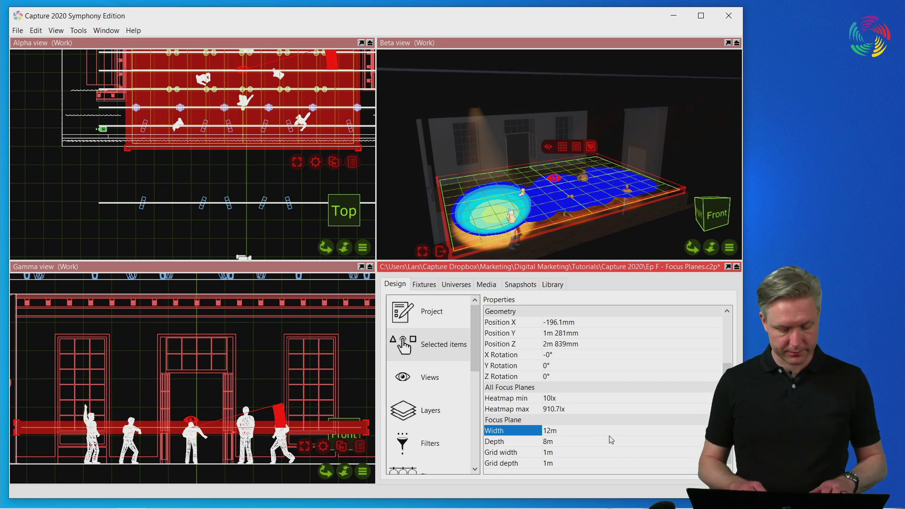
key("Tab")
type("8")
key("Return")
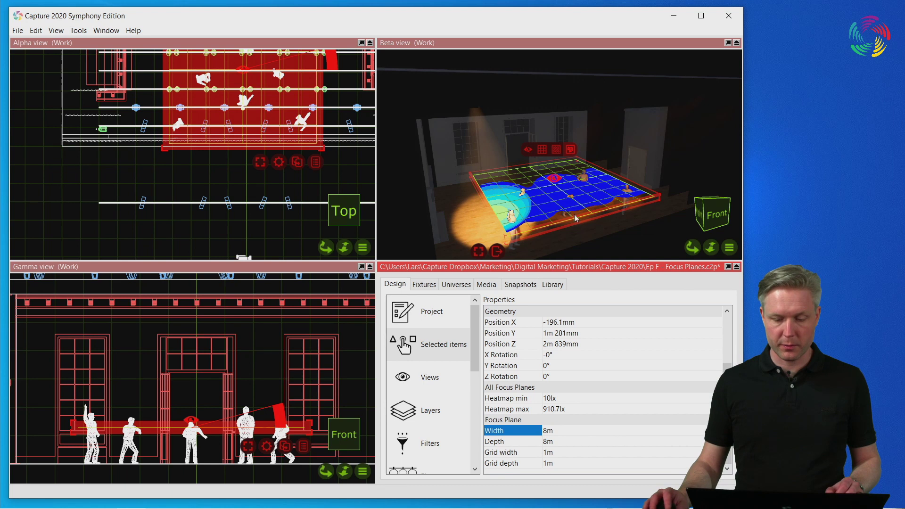
left_click_drag(555, 200, 538, 198)
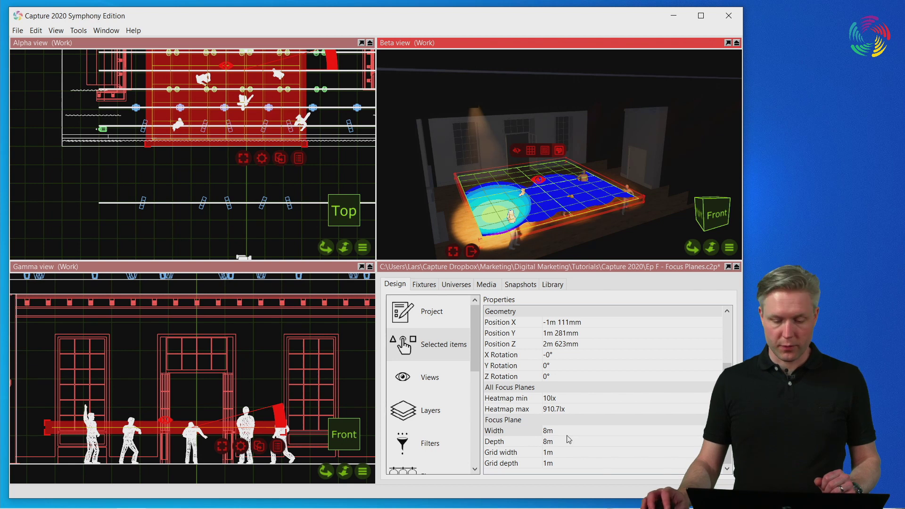
Step: Set the focus plane's grid width and grid depth to 4 m each
double_click(569, 453)
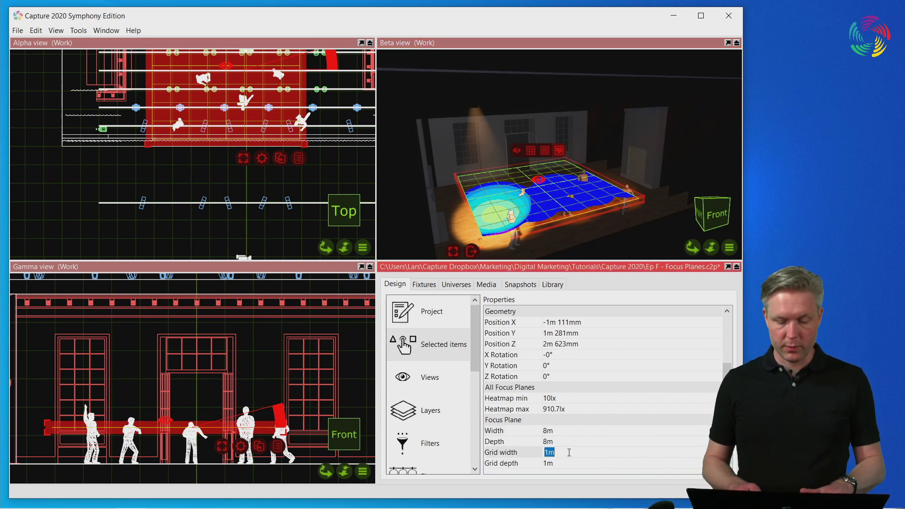
type("4")
key("Return")
key("Down")
type("4")
key("Return")
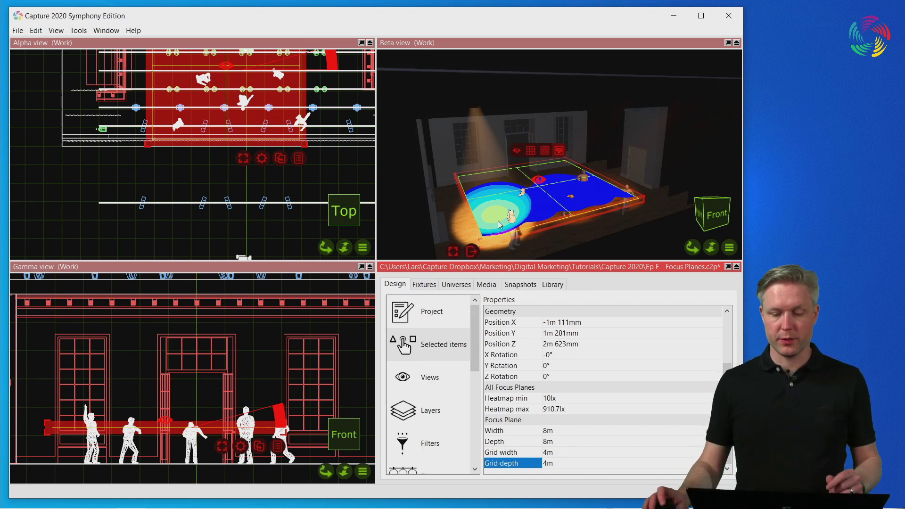
left_click(531, 186)
right_click_drag(532, 186, 555, 202)
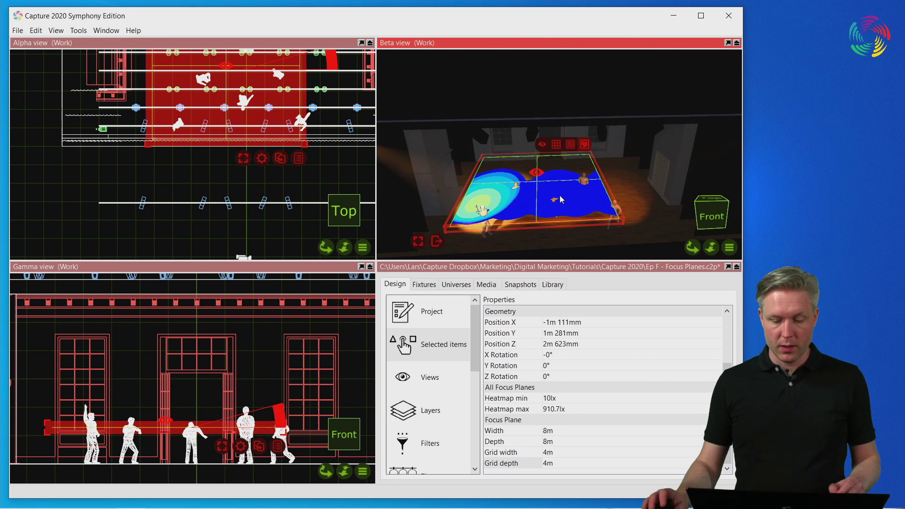
Step: Keep the heatmap minimum at 10 lx and set the heatmap maximum to 460.4 lx
scroll(546, 225, "up", 3)
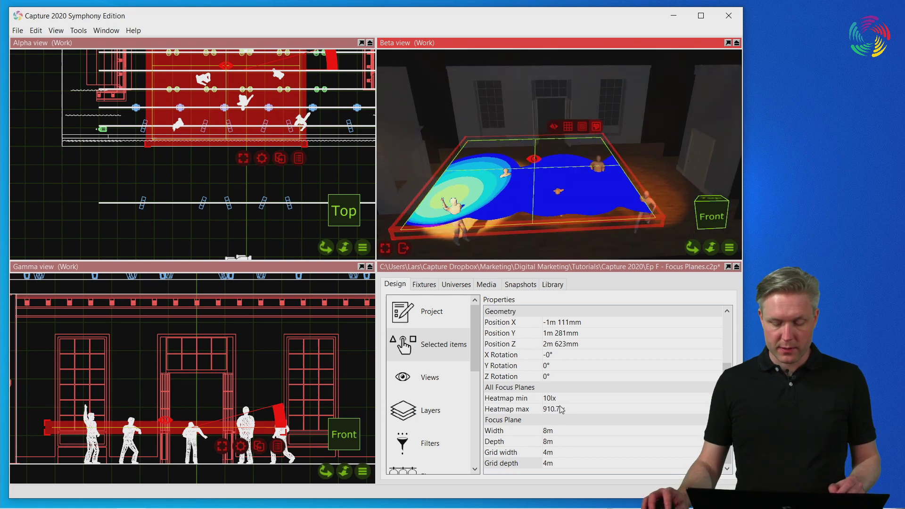
left_click(577, 402)
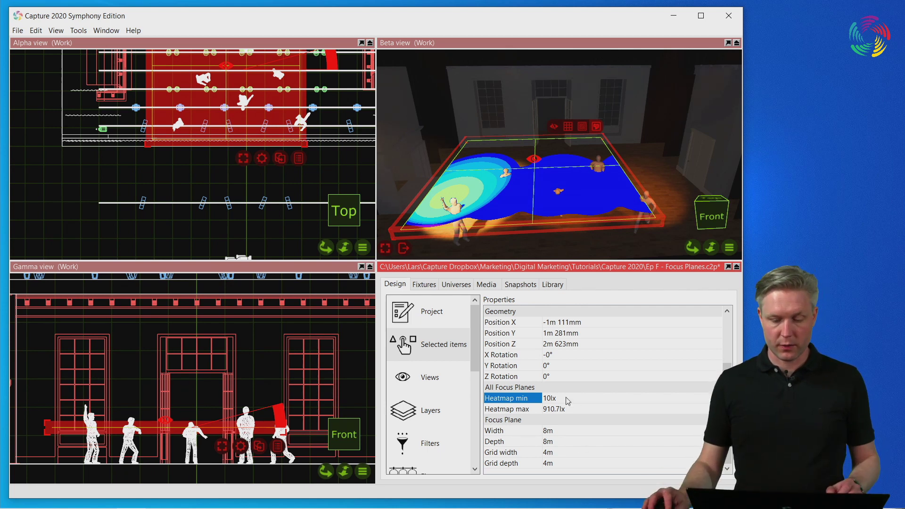
left_click(565, 399)
left_click(536, 404)
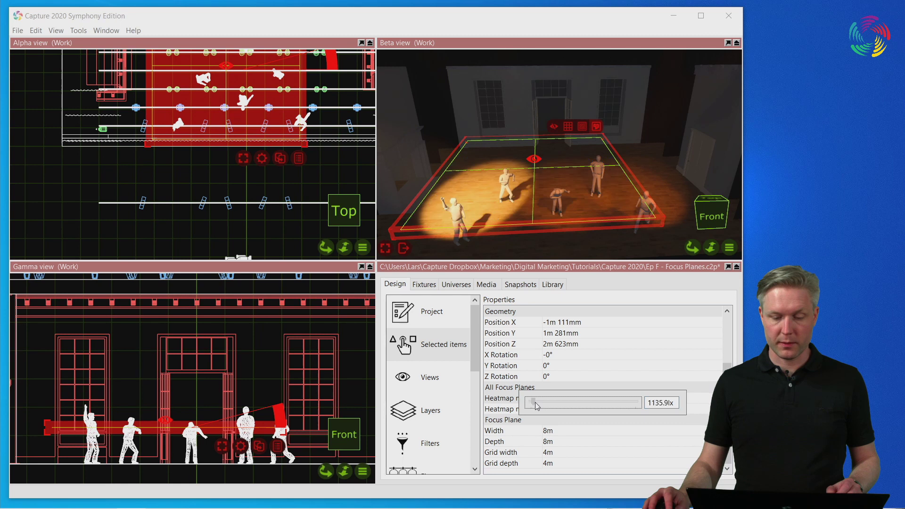
left_click(535, 402)
left_click(572, 393)
left_click(572, 410)
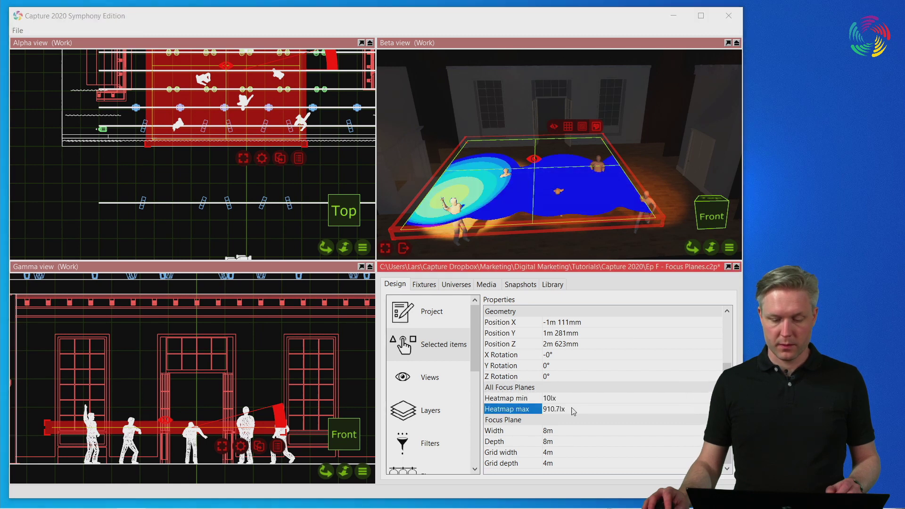
left_click_drag(539, 415, 537, 414)
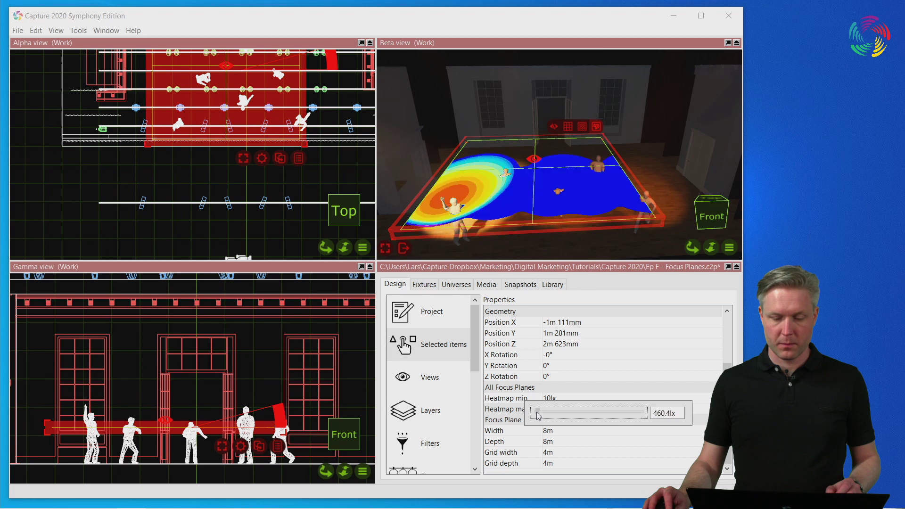
left_click(586, 397)
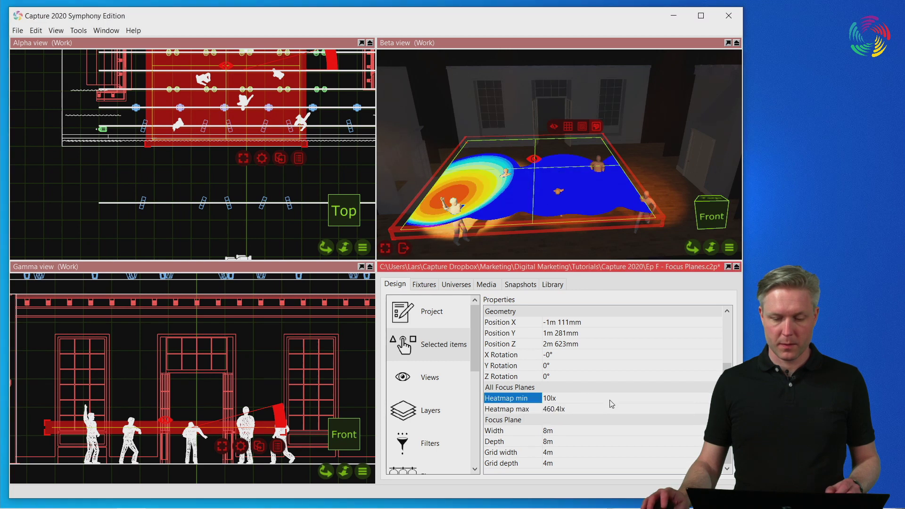